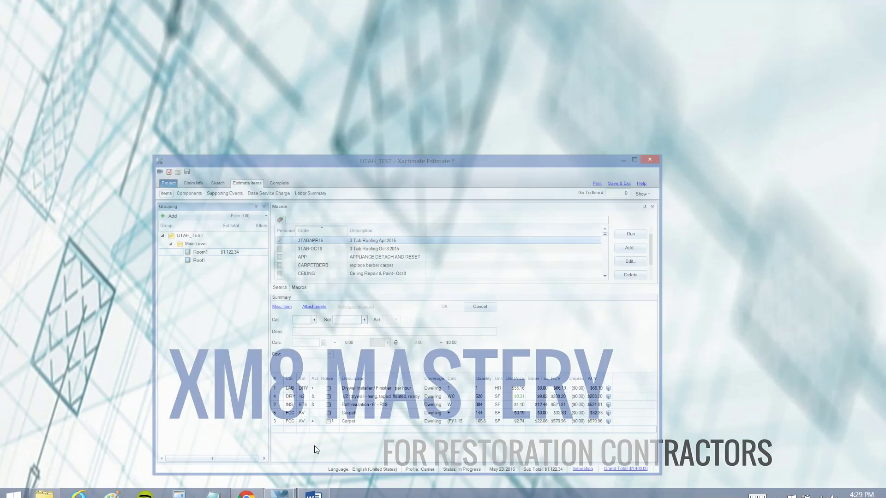
- Open the estimate's print reports on the Report Macros section and begin adding a macro
{"action": "left_click_drag", "start_coordinate": [366, 36], "coordinate": [370, 29]}
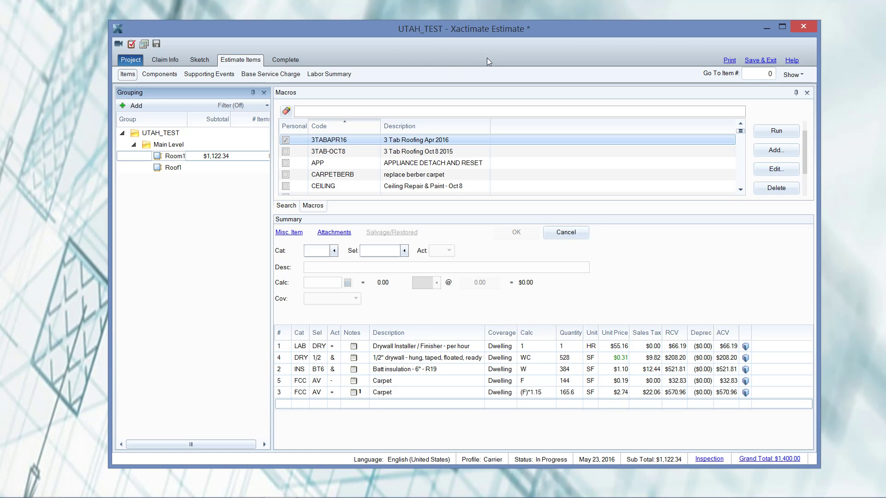
{"action": "left_click", "coordinate": [729, 60]}
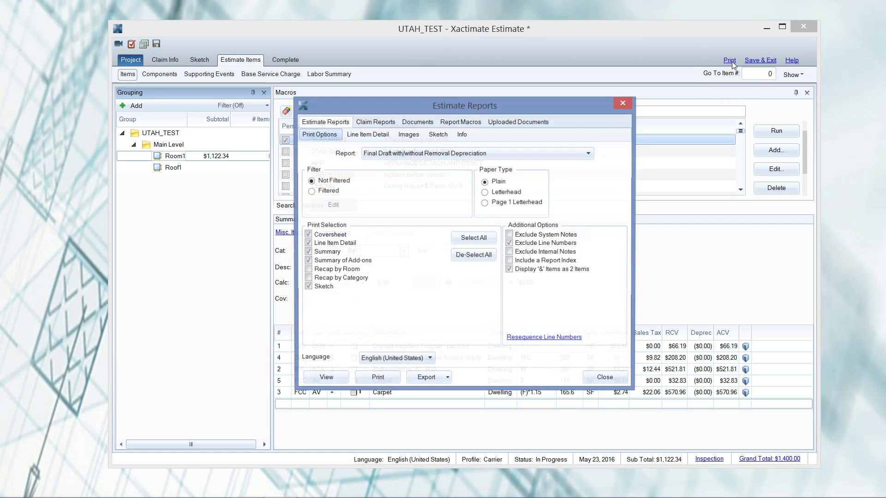
{"action": "left_click", "coordinate": [463, 123]}
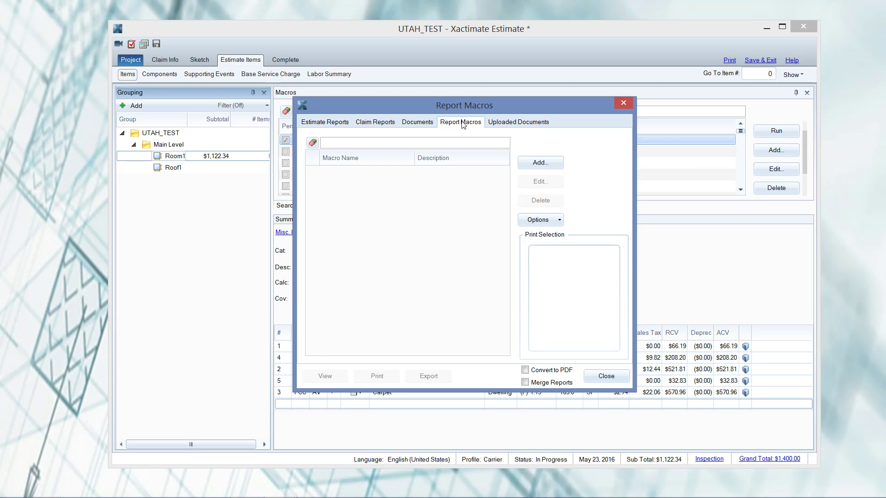
{"action": "left_click", "coordinate": [361, 184]}
- Start a new macro and add the Final Draft with/without Removal Depreciation estimate report
{"action": "left_click", "coordinate": [540, 163]}
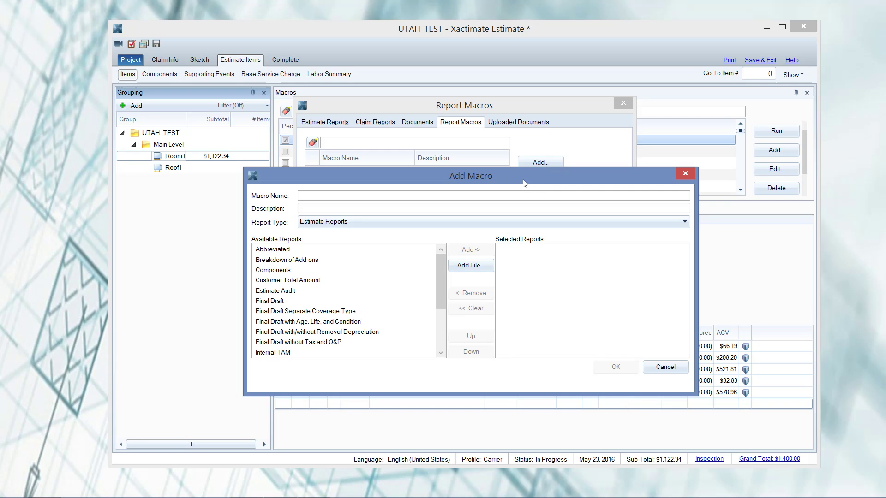
{"action": "left_click", "coordinate": [374, 332]}
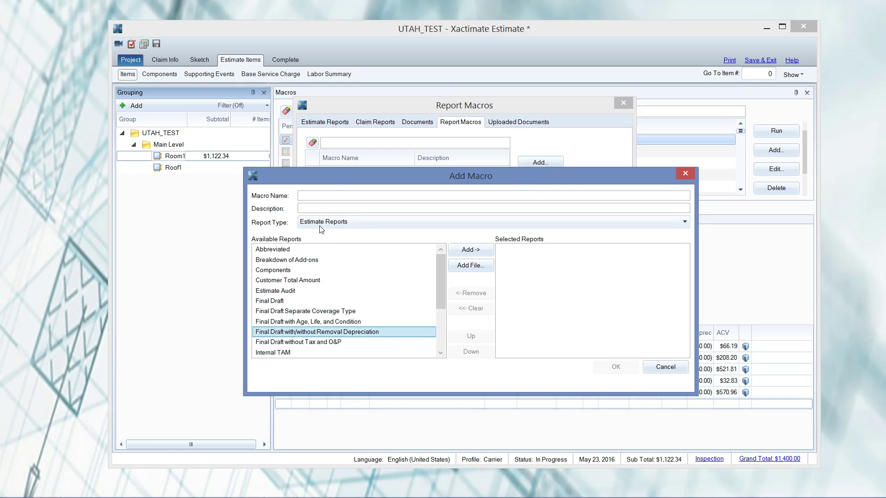
{"action": "left_click", "coordinate": [670, 223]}
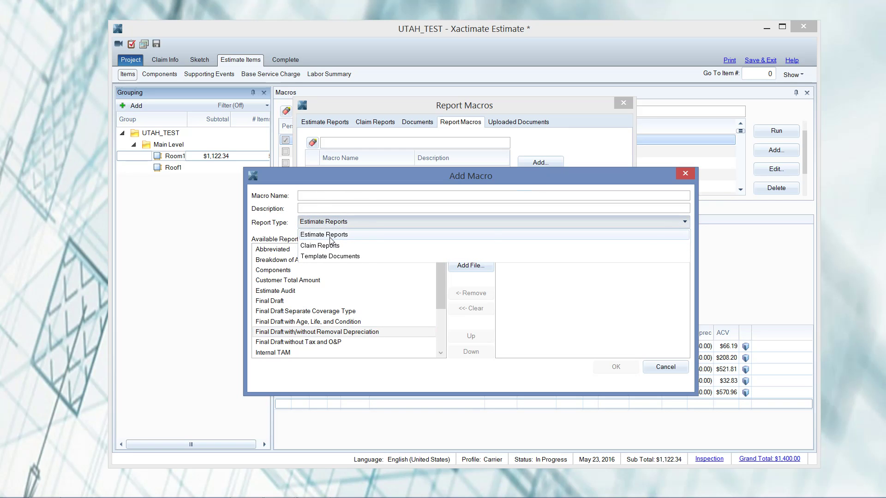
{"action": "left_click", "coordinate": [330, 237]}
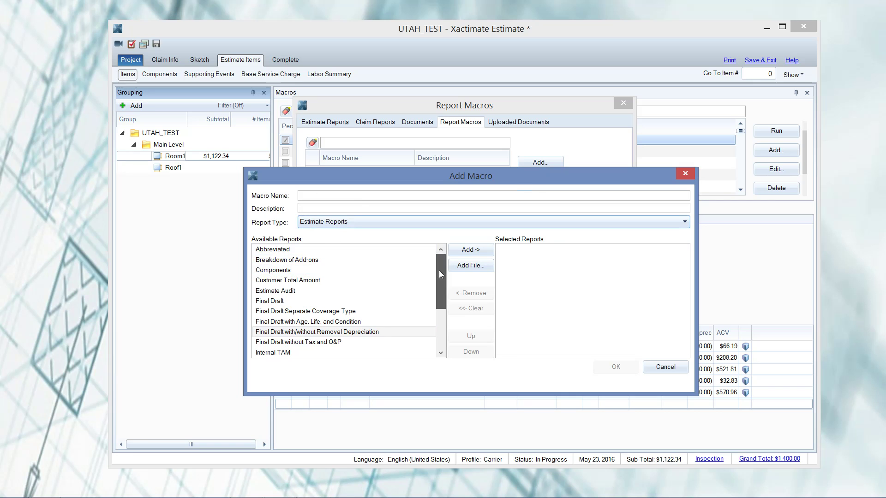
{"action": "left_click_drag", "start_coordinate": [439, 272], "coordinate": [438, 284]}
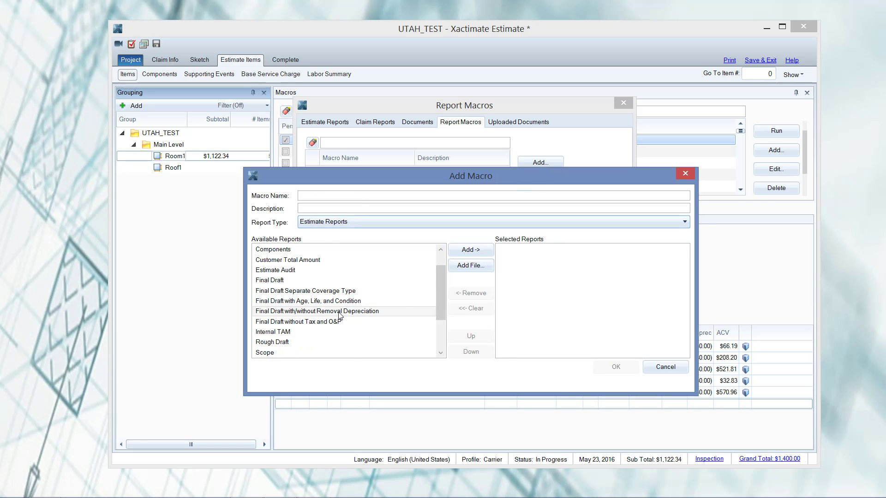
{"action": "left_click", "coordinate": [340, 312]}
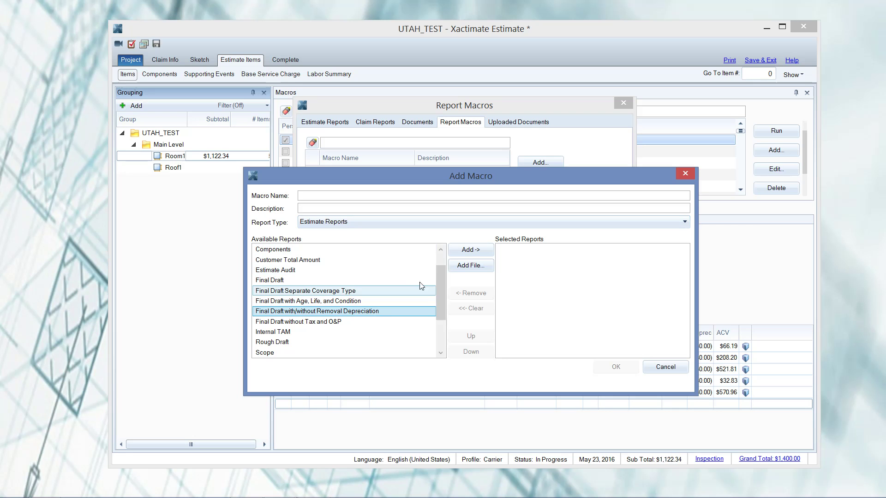
{"action": "left_click", "coordinate": [477, 250]}
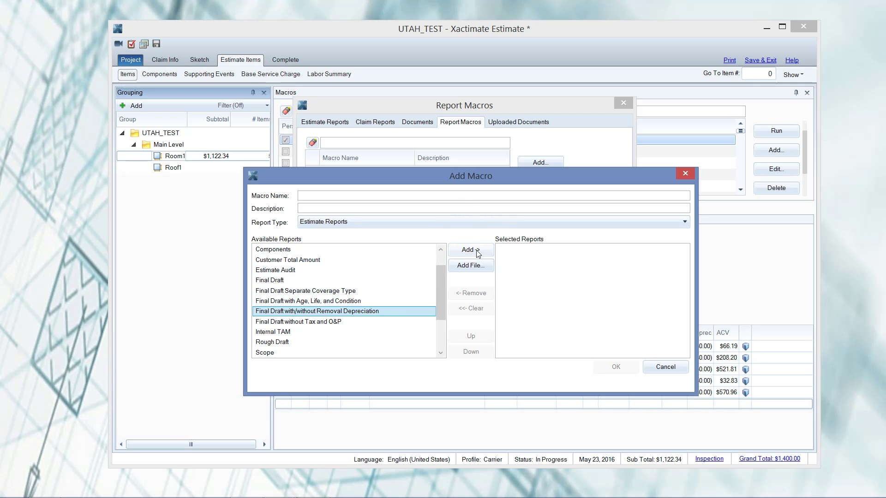
{"action": "left_click", "coordinate": [347, 223]}
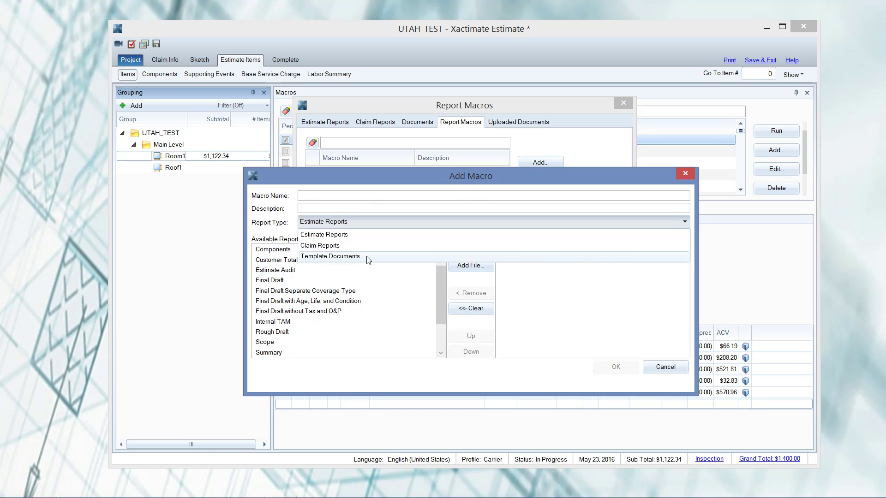
- Add 2009 IRC Ice_Water and Valley Code.pdf from Template Documents to the macro
{"action": "left_click", "coordinate": [368, 259]}
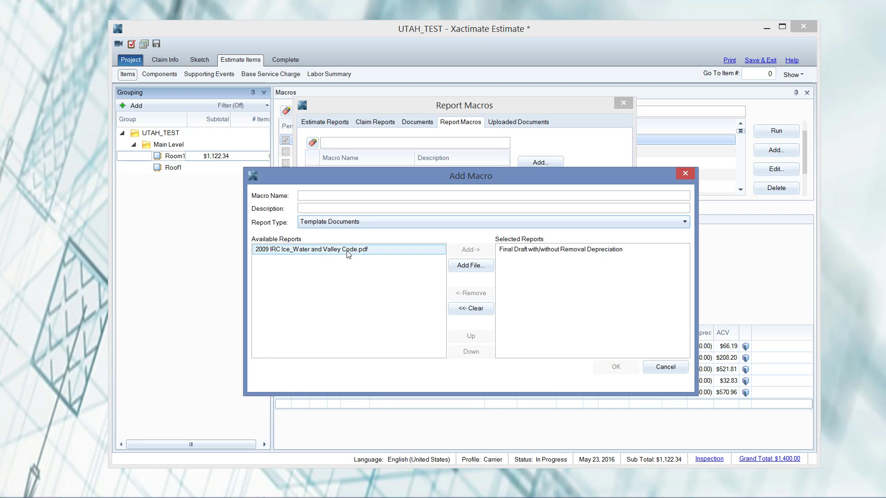
{"action": "left_click", "coordinate": [347, 252]}
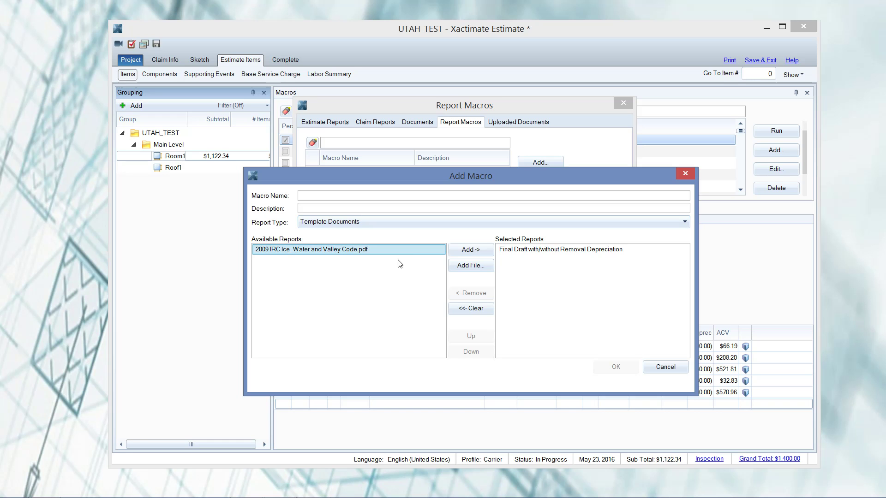
{"action": "left_click", "coordinate": [373, 257]}
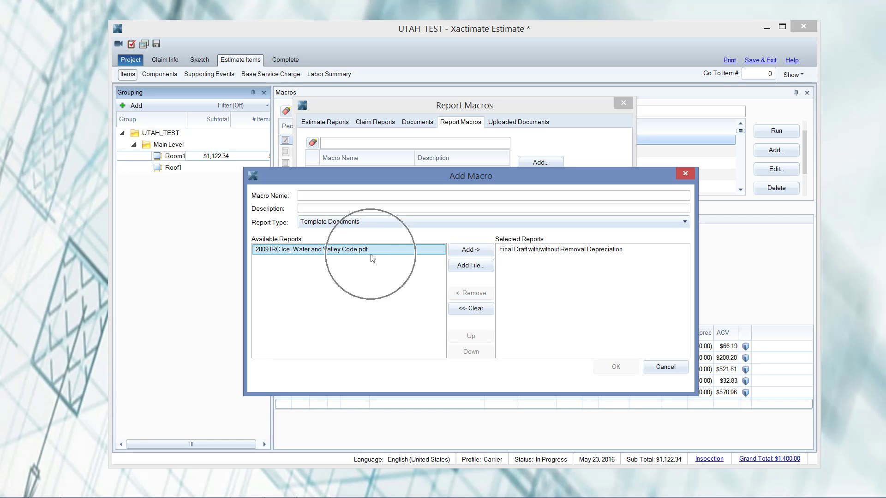
{"action": "left_click", "coordinate": [464, 255]}
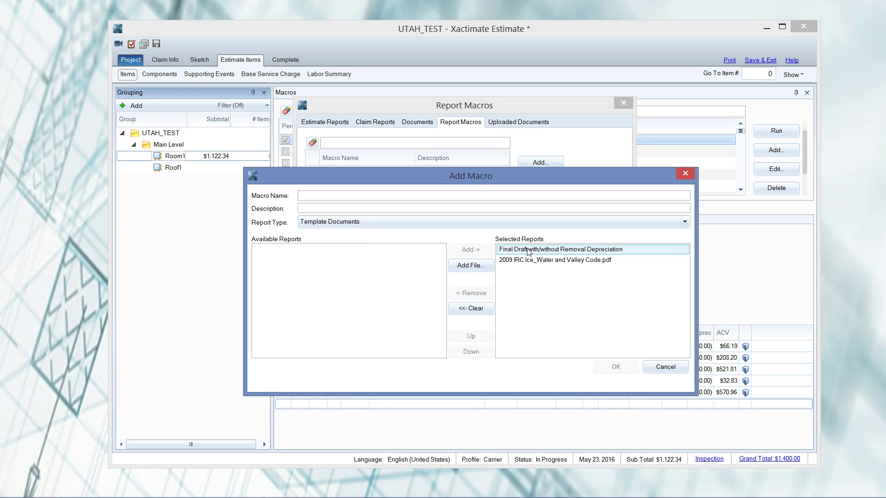
{"action": "left_click", "coordinate": [527, 260]}
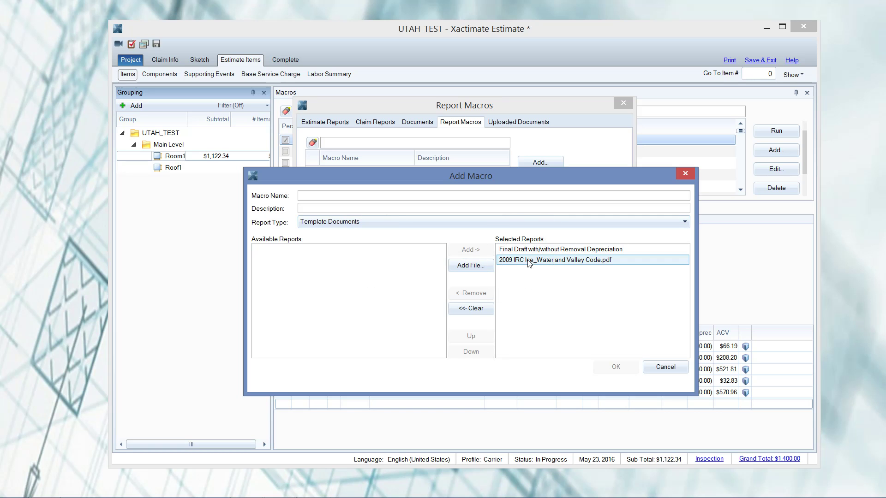
{"action": "left_click", "coordinate": [529, 251]}
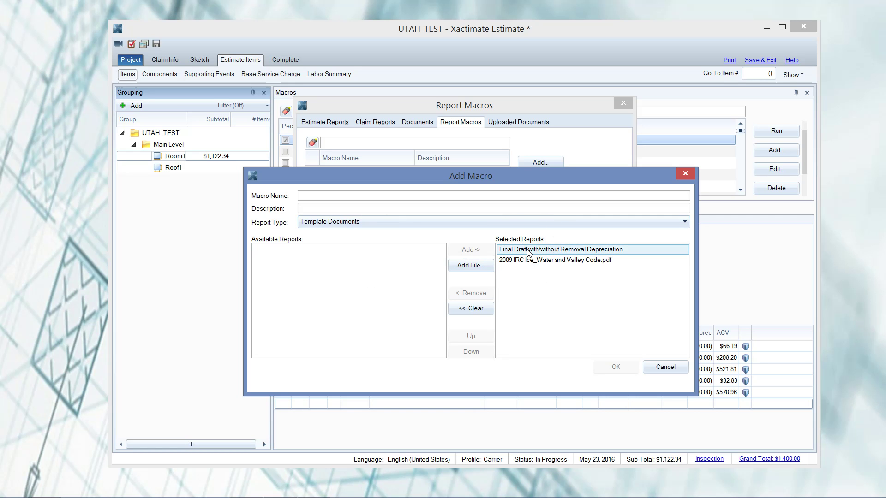
{"action": "left_click", "coordinate": [529, 260]}
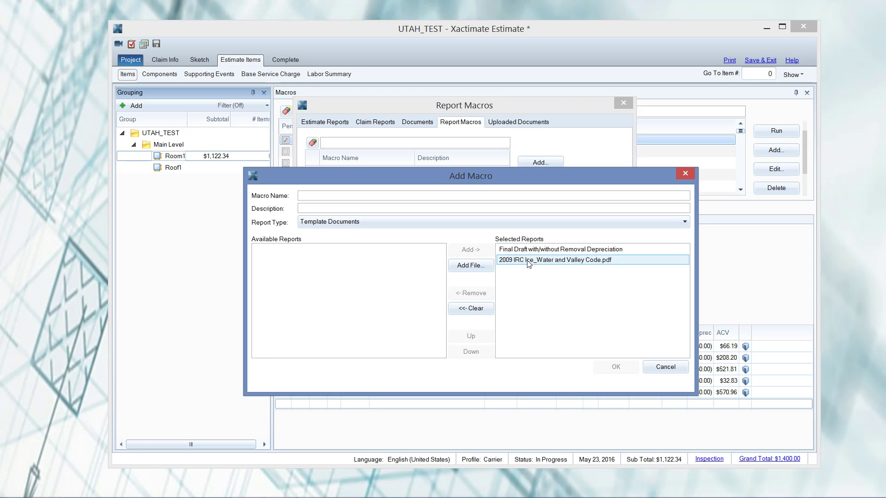
- Clear the list, then re-add Final Draft first and 2009 IRC Ice_Water and Valley Code.pdf second
{"action": "left_click", "coordinate": [479, 310]}
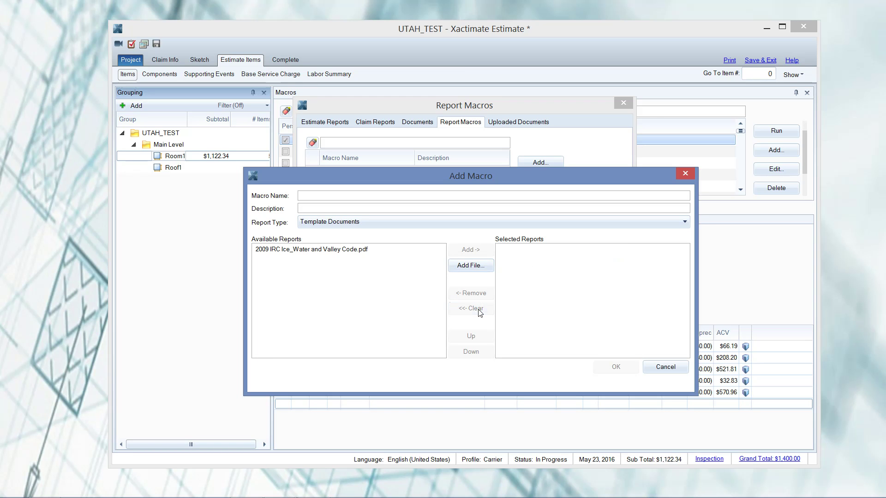
{"action": "left_click", "coordinate": [392, 224]}
{"action": "left_click", "coordinate": [368, 235]}
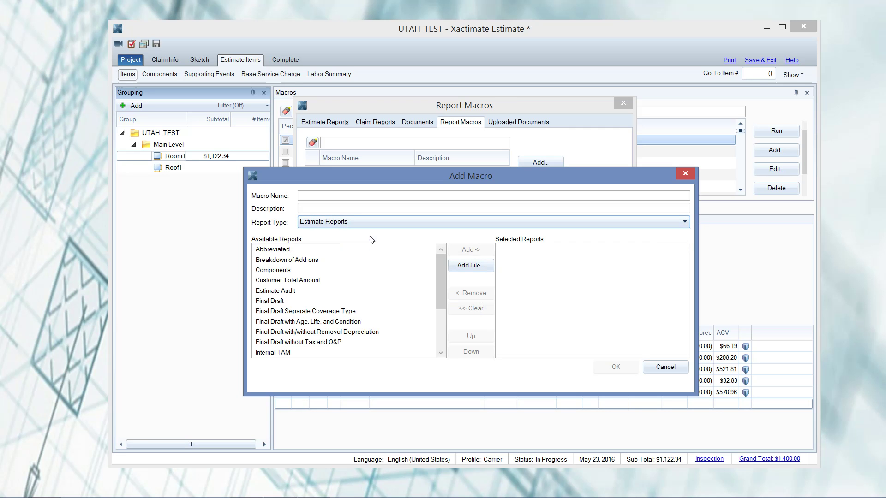
{"action": "left_click", "coordinate": [377, 335]}
{"action": "left_click", "coordinate": [477, 253]}
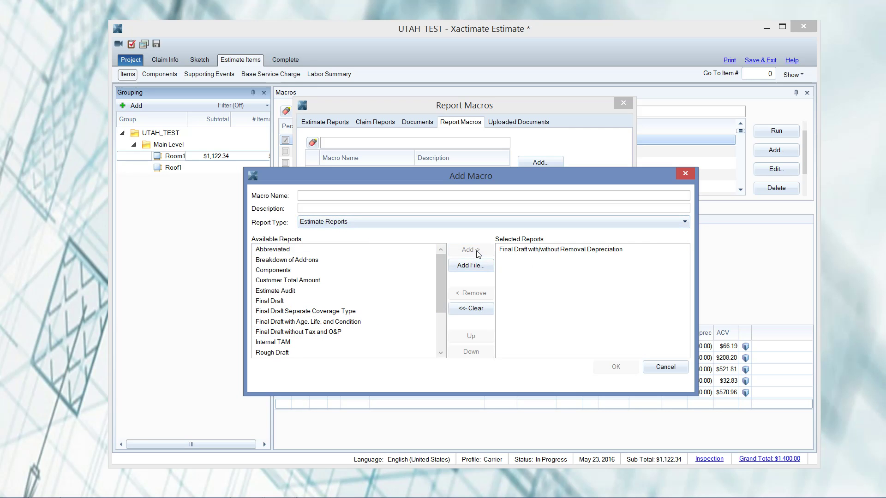
{"action": "left_click", "coordinate": [355, 225]}
{"action": "left_click", "coordinate": [342, 257]}
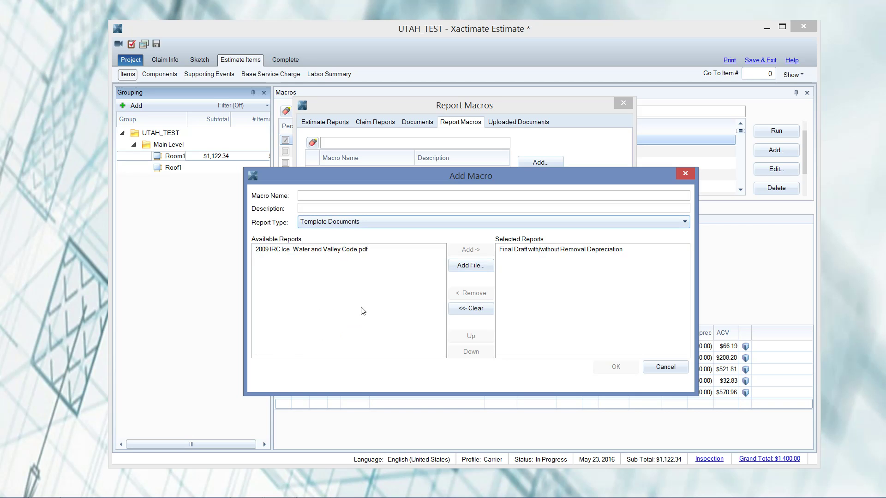
{"action": "left_click", "coordinate": [342, 251]}
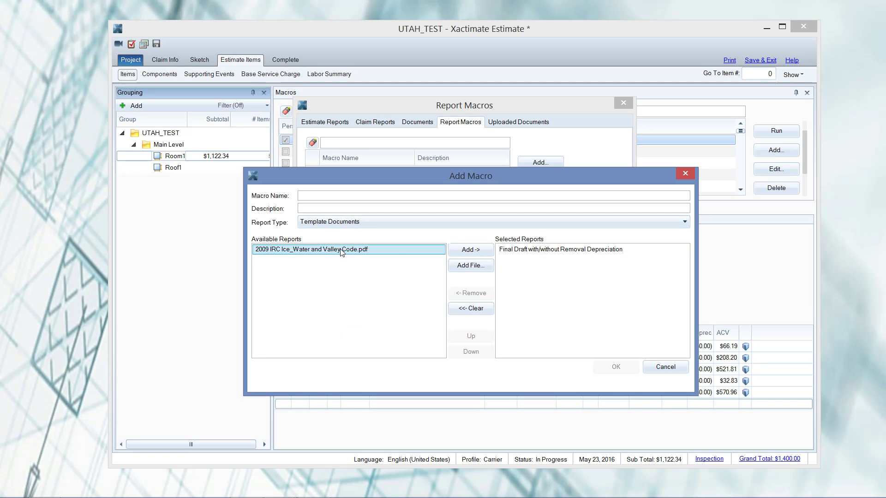
{"action": "left_click", "coordinate": [473, 250]}
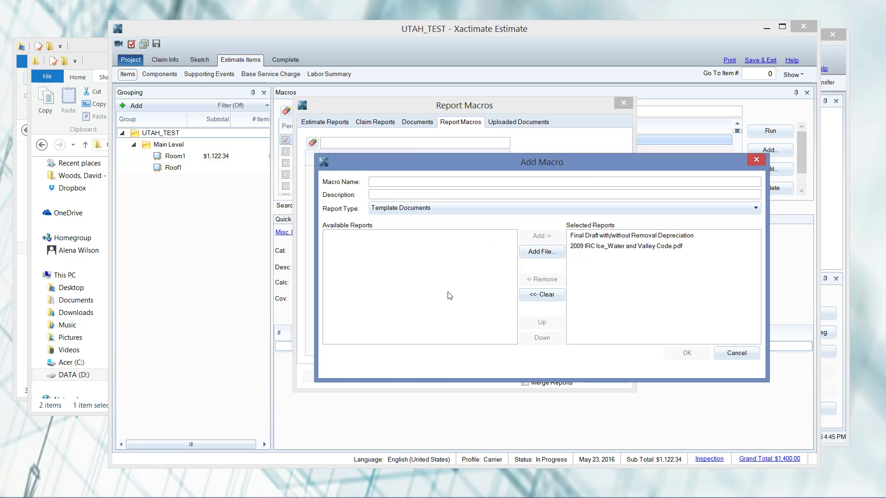
- Add FL Felt and renail code.pdf from the Desktop as the macro's third report
{"action": "left_click", "coordinate": [553, 255]}
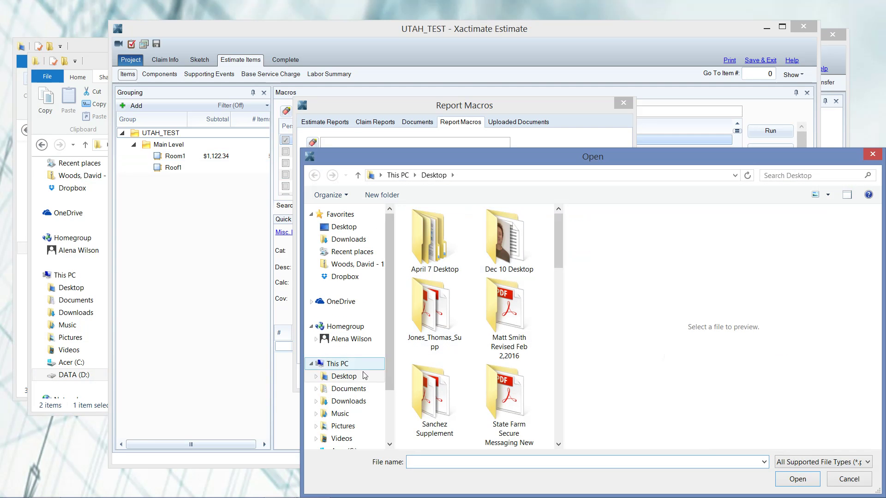
{"action": "left_click", "coordinate": [363, 376]}
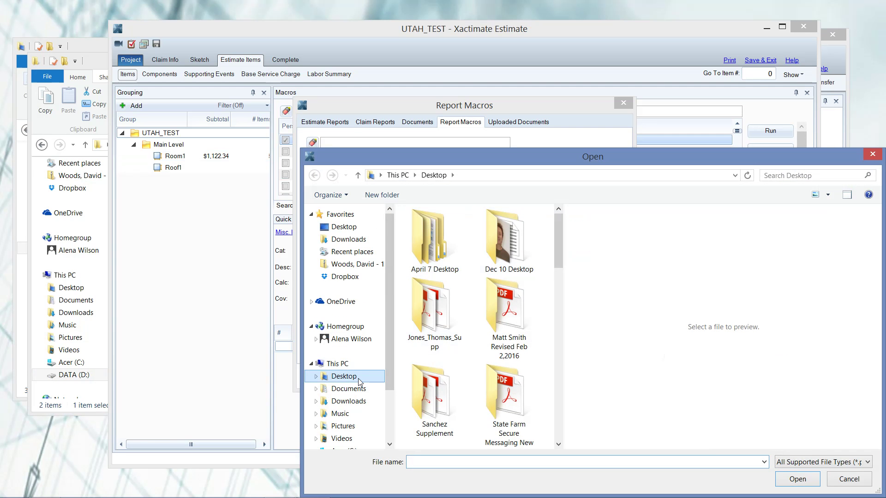
{"action": "left_click", "coordinate": [547, 462]}
{"action": "type", "text": "fl"}
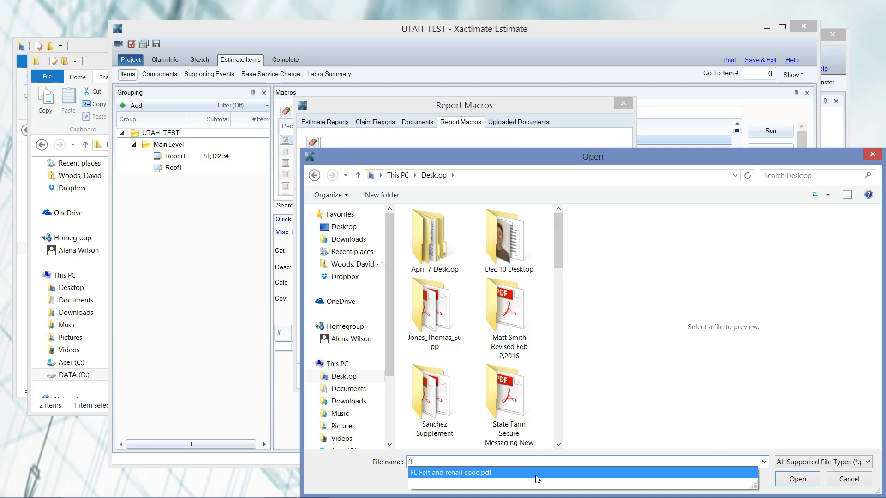
{"action": "left_click", "coordinate": [536, 474]}
{"action": "left_click", "coordinate": [790, 482]}
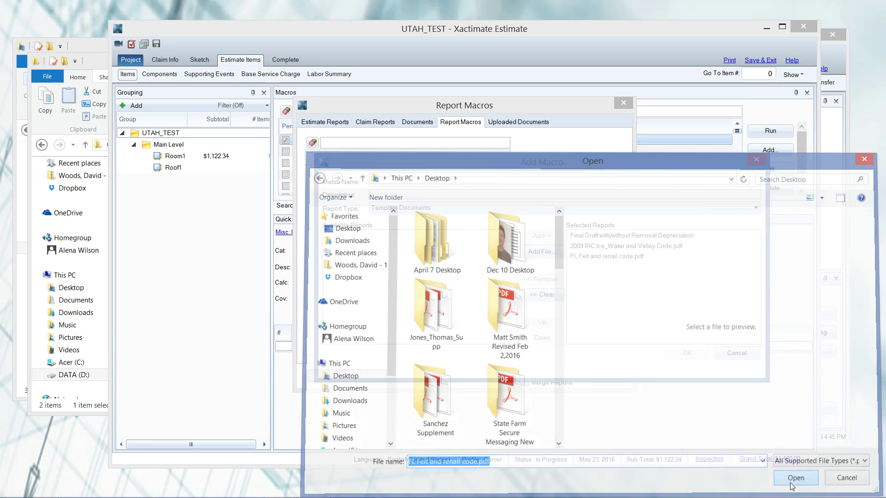
{"action": "left_click", "coordinate": [599, 260]}
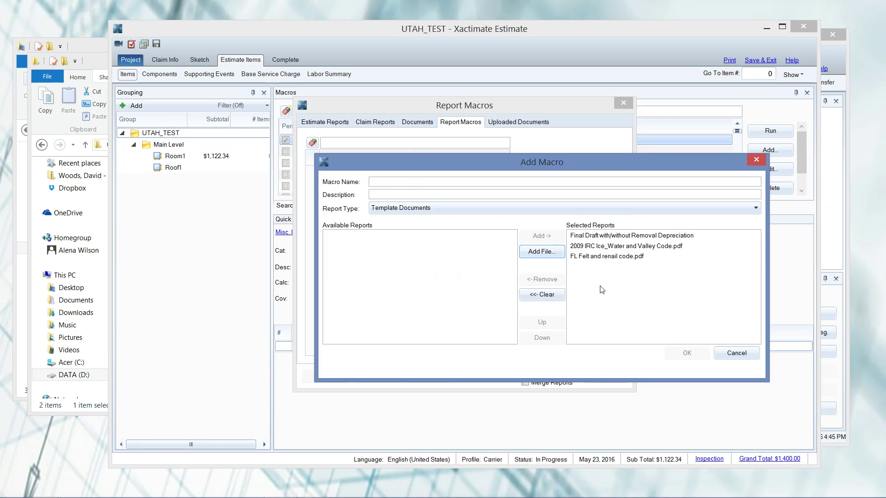
- Name the macro 'Final Draft with FL Renail', save it, and select it in the list
{"action": "left_click", "coordinate": [406, 184]}
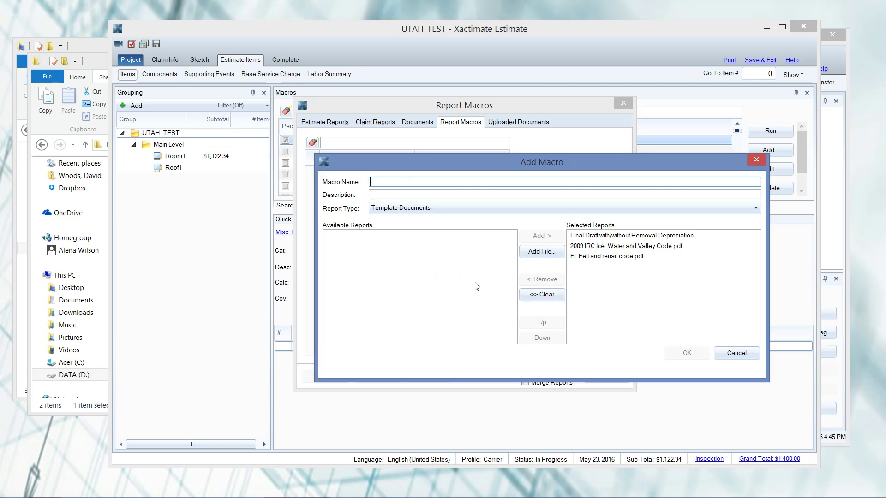
{"action": "type", "text": "Final Draft with FL Renail"}
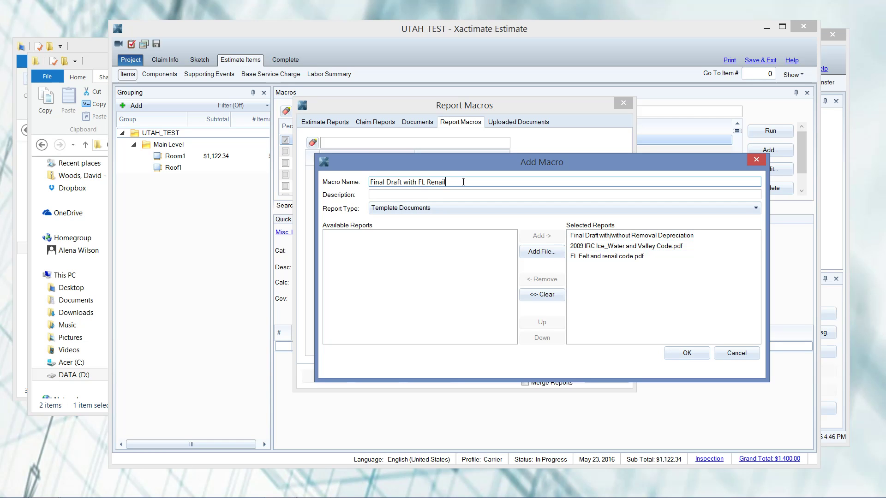
{"action": "left_click", "coordinate": [678, 355]}
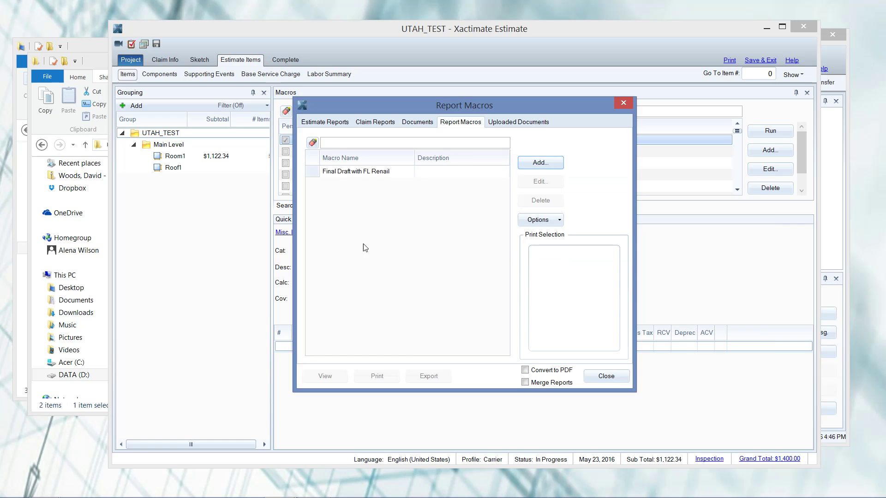
{"action": "left_click", "coordinate": [400, 172]}
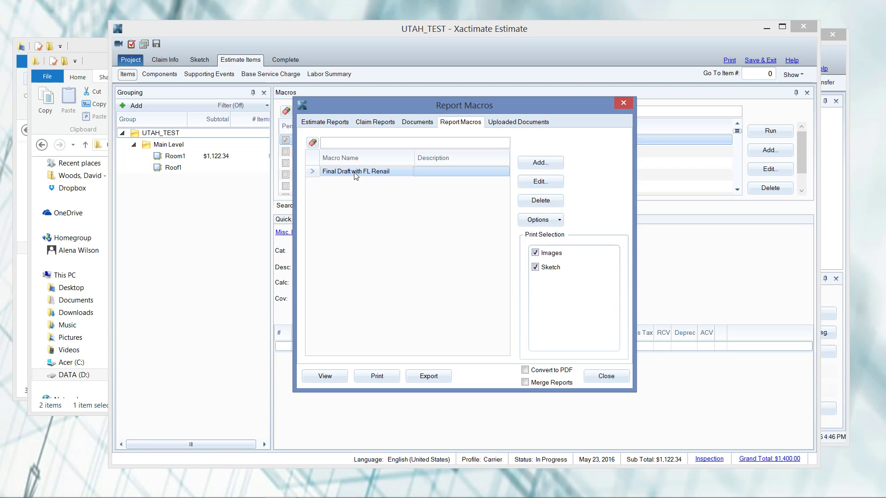
- Enable Convert to PDF and Merge Reports for Final Draft with FL Renail, then preview it
{"action": "left_click", "coordinate": [342, 123]}
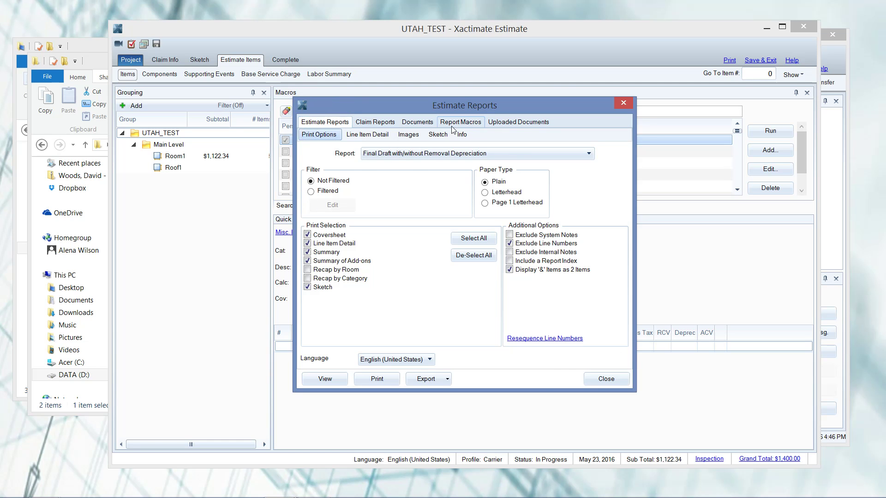
{"action": "left_click", "coordinate": [467, 126]}
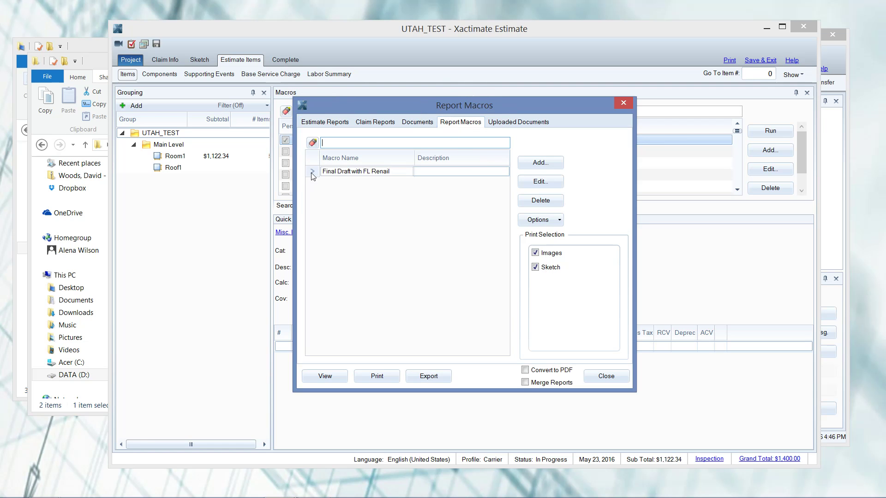
{"action": "left_click", "coordinate": [324, 172]}
{"action": "left_click", "coordinate": [330, 174]}
{"action": "left_click", "coordinate": [331, 175]}
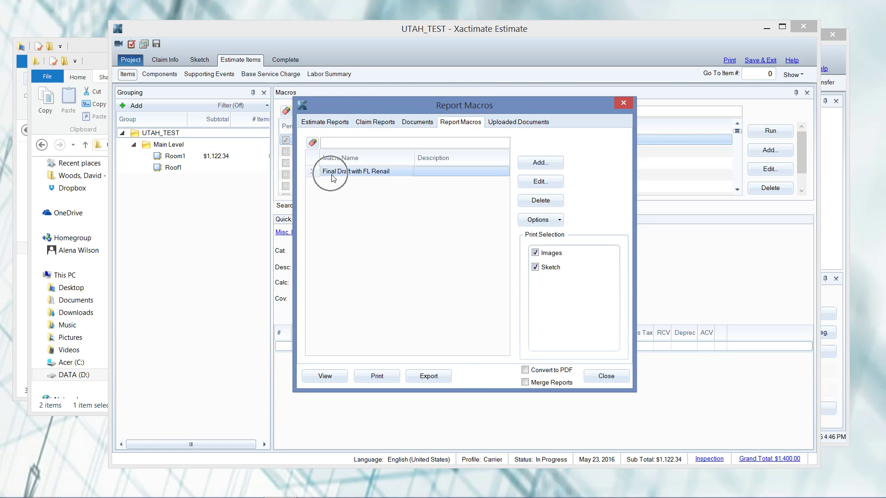
{"action": "left_click", "coordinate": [538, 376]}
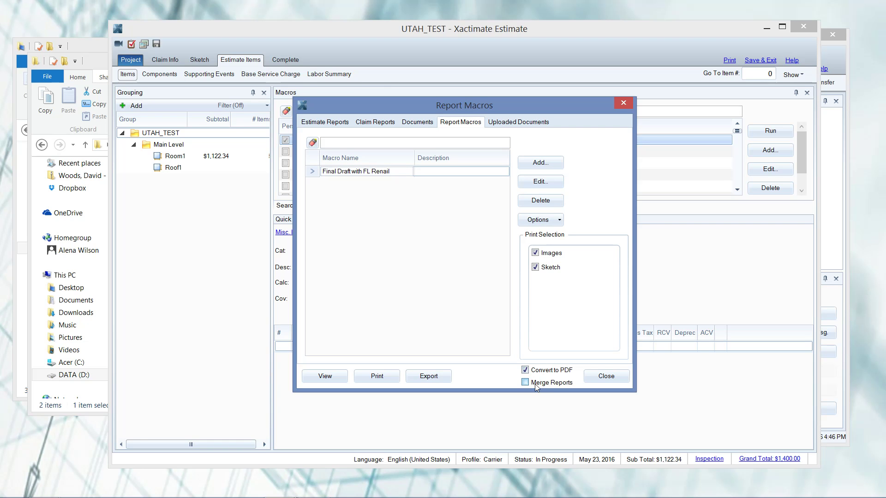
{"action": "left_click", "coordinate": [535, 384]}
{"action": "left_click", "coordinate": [333, 379]}
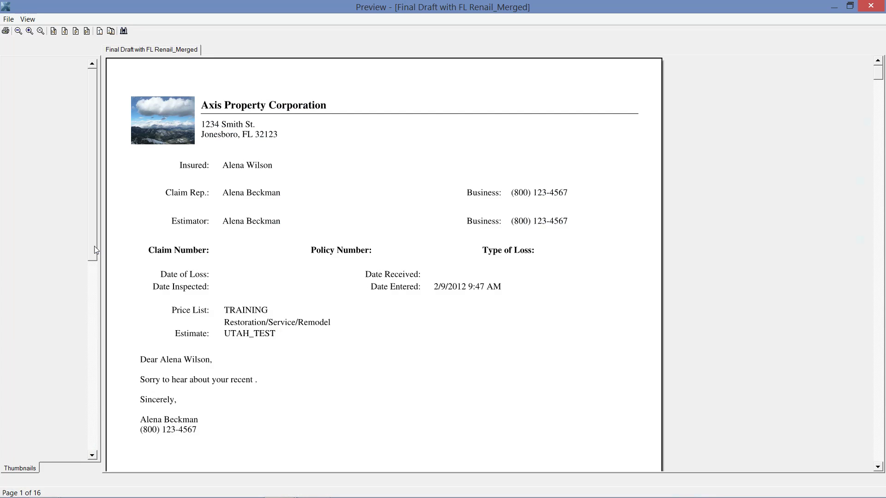
- Check pages 10 and 16 of the 16-page merged preview, then exit the preview
{"action": "left_click", "coordinate": [93, 405]}
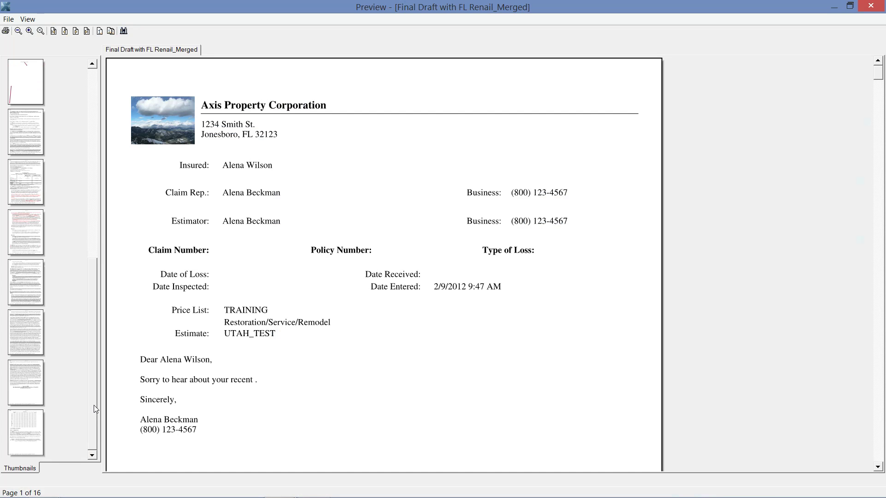
{"action": "left_click", "coordinate": [35, 113]}
{"action": "scroll", "coordinate": [209, 231], "scroll_direction": "down", "scroll_amount": 5}
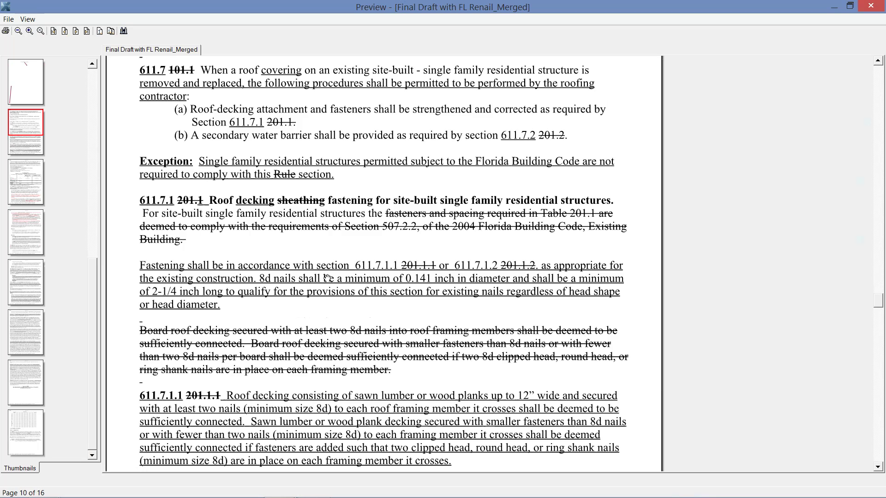
{"action": "scroll", "coordinate": [209, 231], "scroll_direction": "down", "scroll_amount": 15}
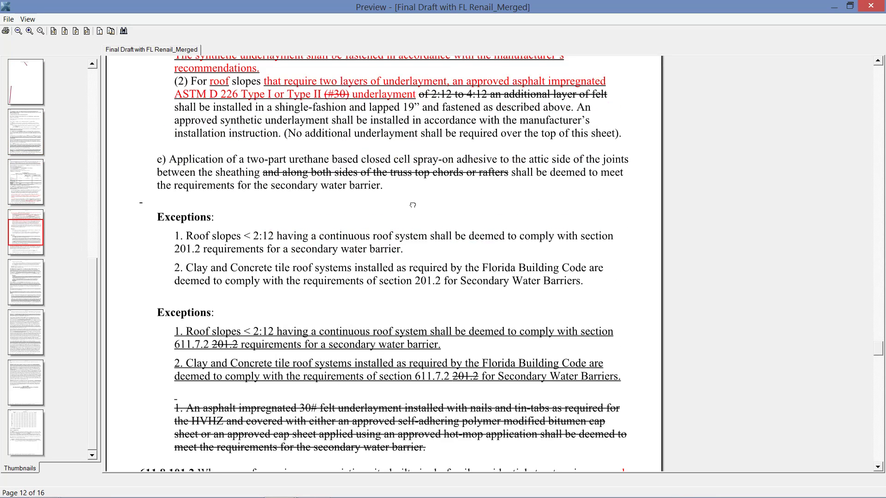
{"action": "left_click", "coordinate": [26, 436]}
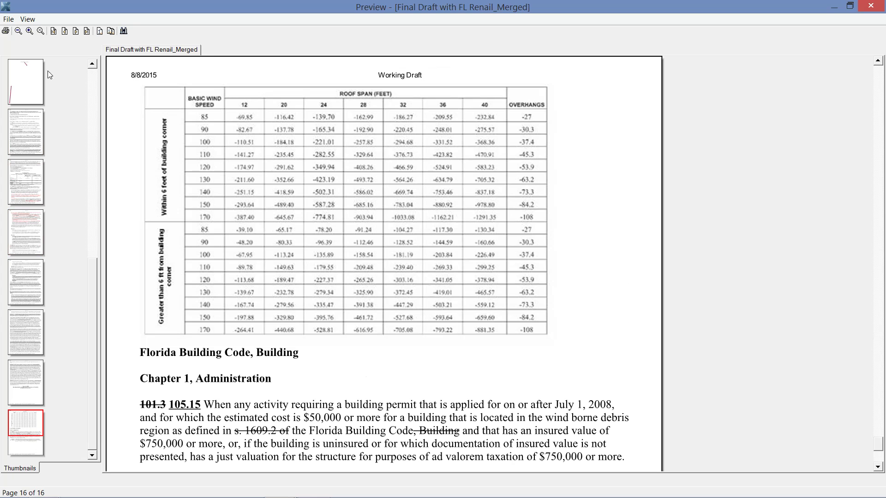
{"action": "left_click", "coordinate": [9, 19]}
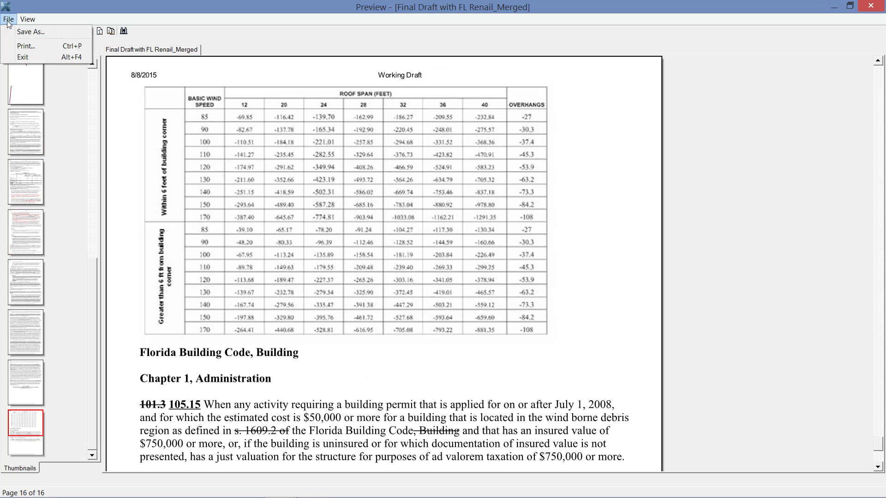
{"action": "left_click", "coordinate": [24, 56]}
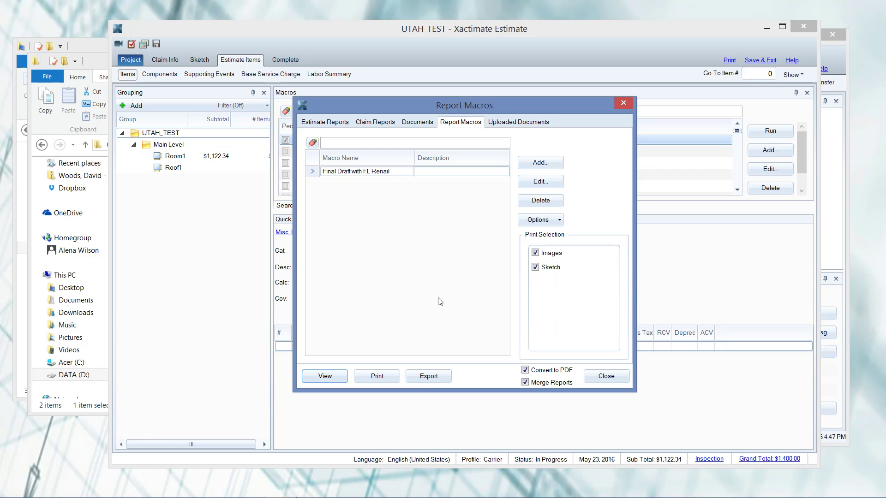
- Export the merged macro output as Test.pdf, replacing the existing file
{"action": "left_click", "coordinate": [429, 377]}
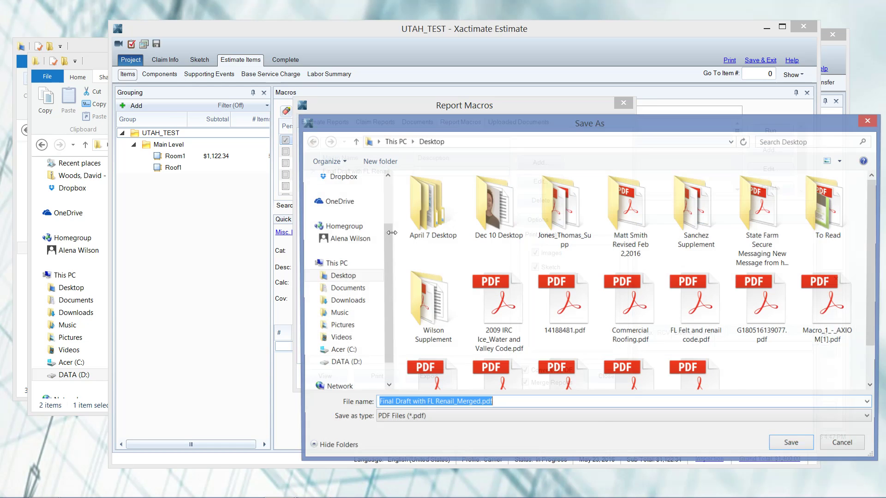
{"action": "type", "text": "Test"}
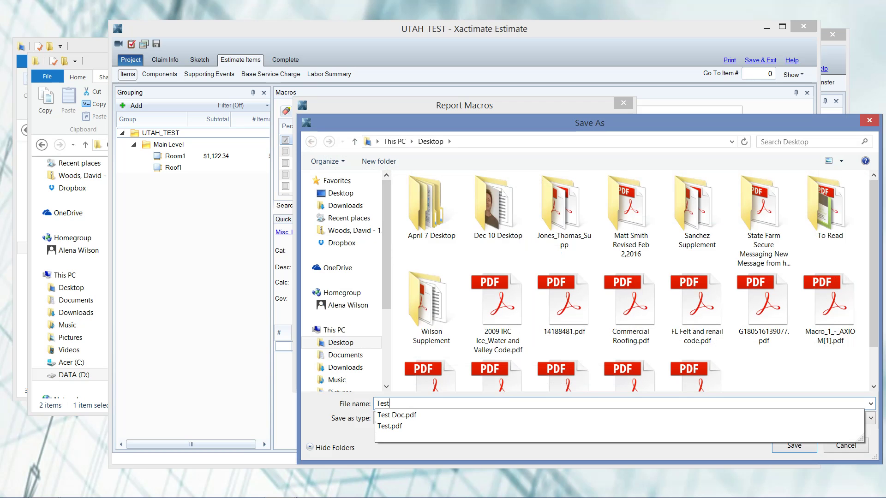
{"action": "left_click", "coordinate": [492, 425]}
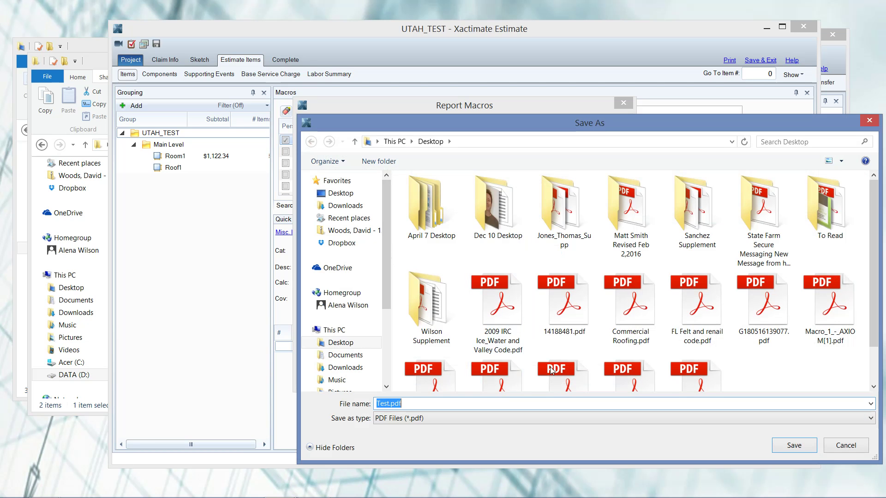
{"action": "left_click", "coordinate": [793, 445]}
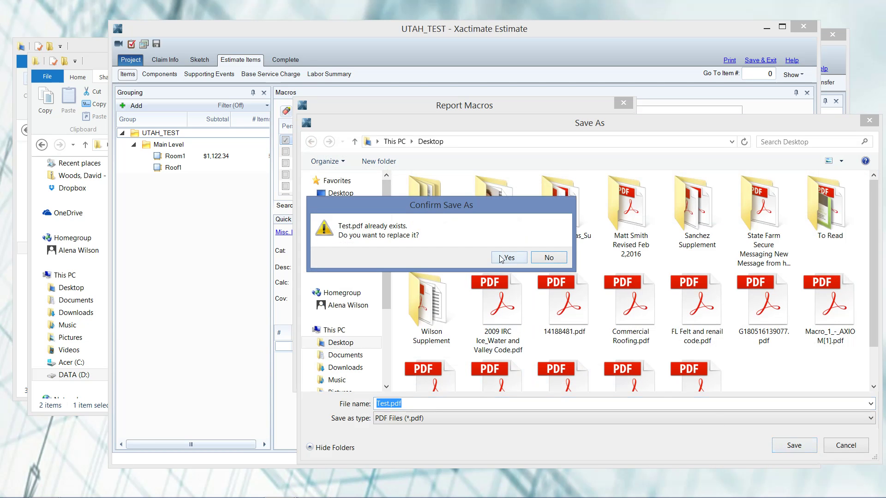
{"action": "left_click", "coordinate": [505, 258]}
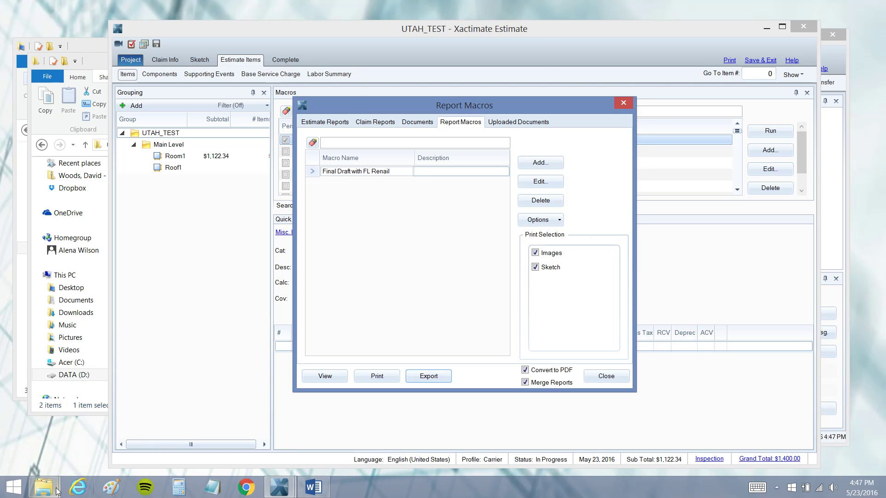
- Open Test.pdf from the Desktop folder in Acrobat Reader
{"action": "mouse_move", "coordinate": [43, 487]}
{"action": "left_click", "coordinate": [30, 409]}
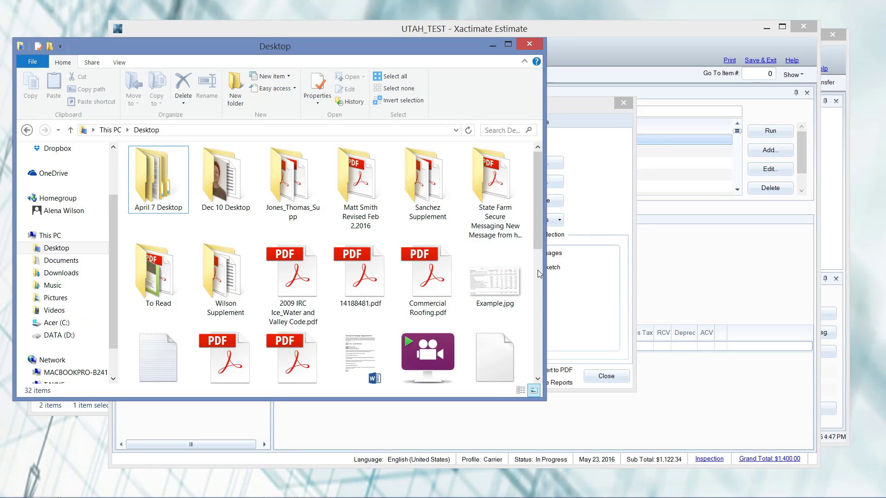
{"action": "scroll", "coordinate": [539, 274], "scroll_direction": "down", "scroll_amount": 2}
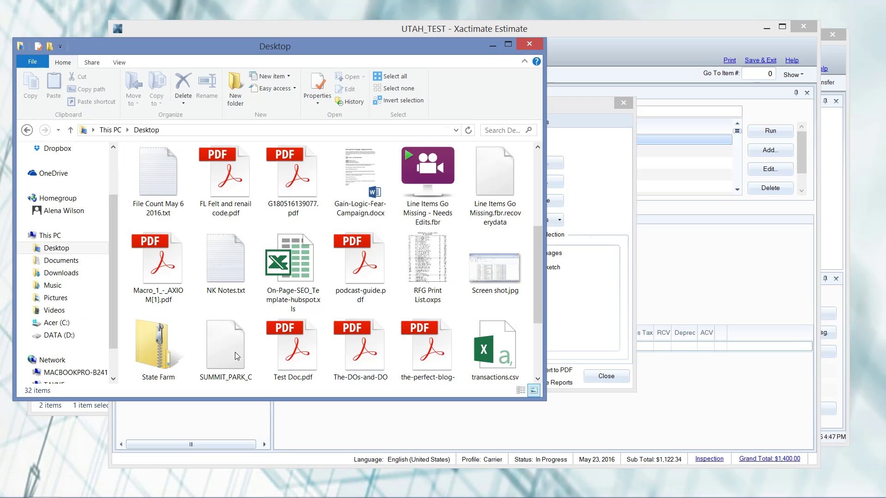
{"action": "scroll", "coordinate": [273, 270], "scroll_direction": "down", "scroll_amount": 2}
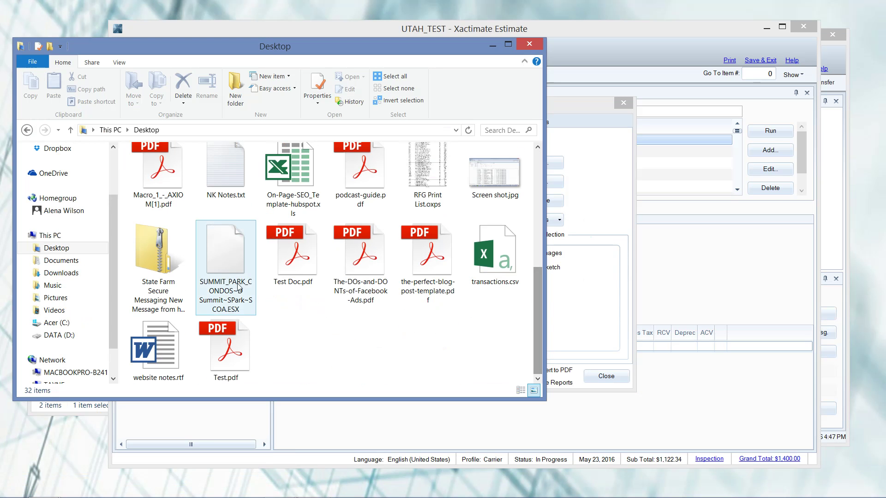
{"action": "double_click", "coordinate": [225, 349]}
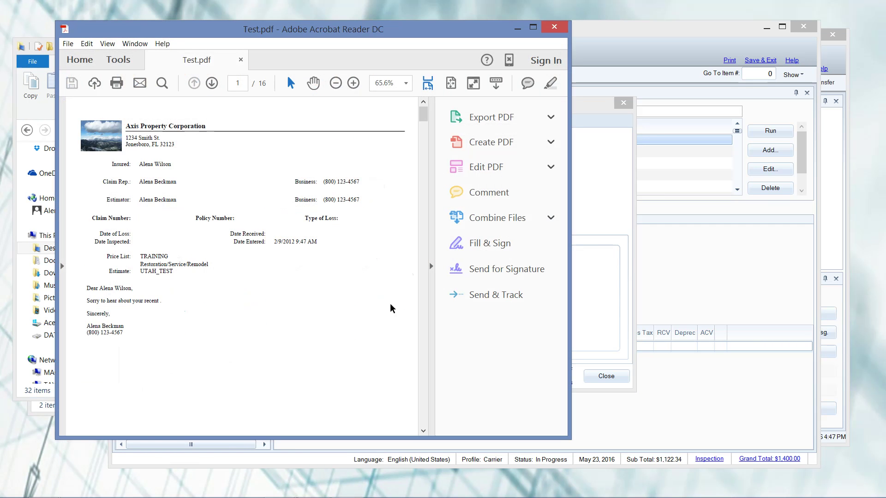
- Scroll through Test.pdf's sketch and code pages, then exit Acrobat Reader
{"action": "scroll", "coordinate": [419, 368], "scroll_direction": "down", "scroll_amount": 20}
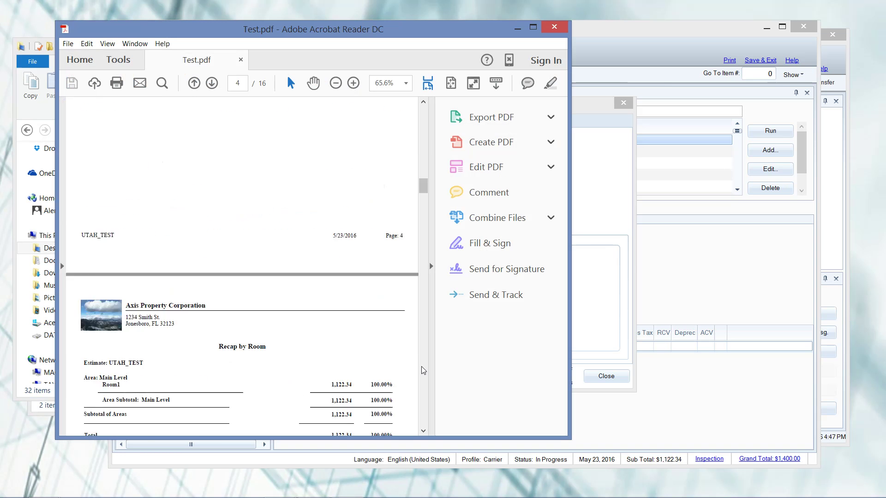
{"action": "scroll", "coordinate": [395, 167], "scroll_direction": "down", "scroll_amount": 10}
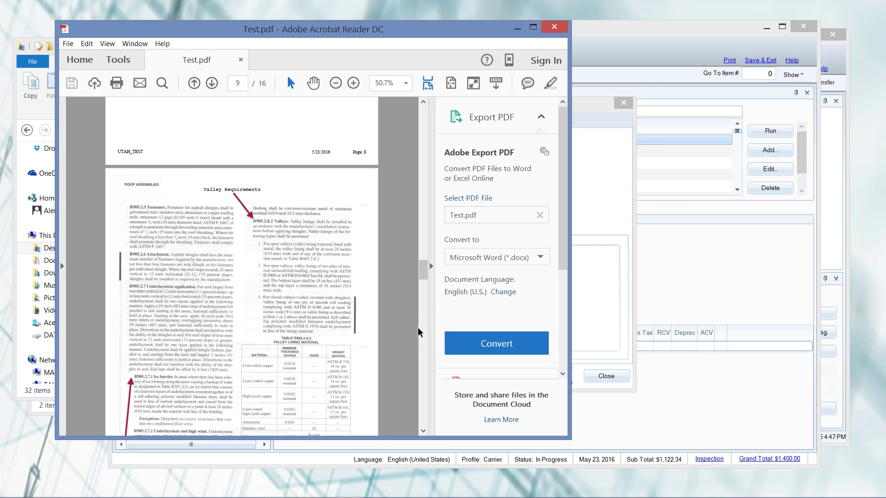
{"action": "scroll", "coordinate": [421, 335], "scroll_direction": "down", "scroll_amount": 5}
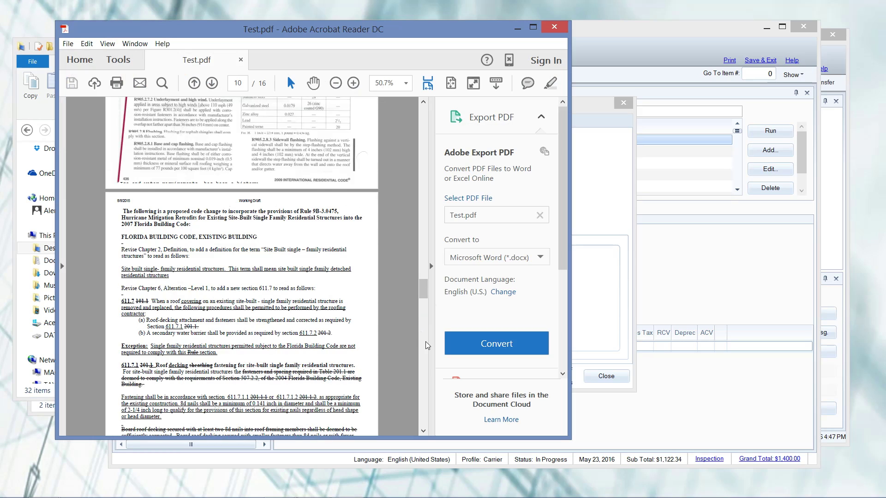
{"action": "scroll", "coordinate": [428, 368], "scroll_direction": "down", "scroll_amount": 5}
{"action": "scroll", "coordinate": [427, 368], "scroll_direction": "down", "scroll_amount": 6}
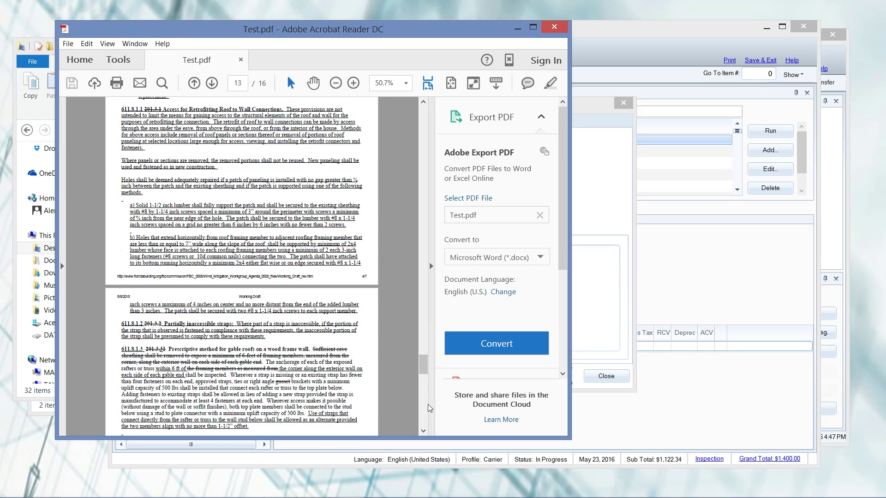
{"action": "left_click_drag", "start_coordinate": [425, 369], "coordinate": [423, 281]}
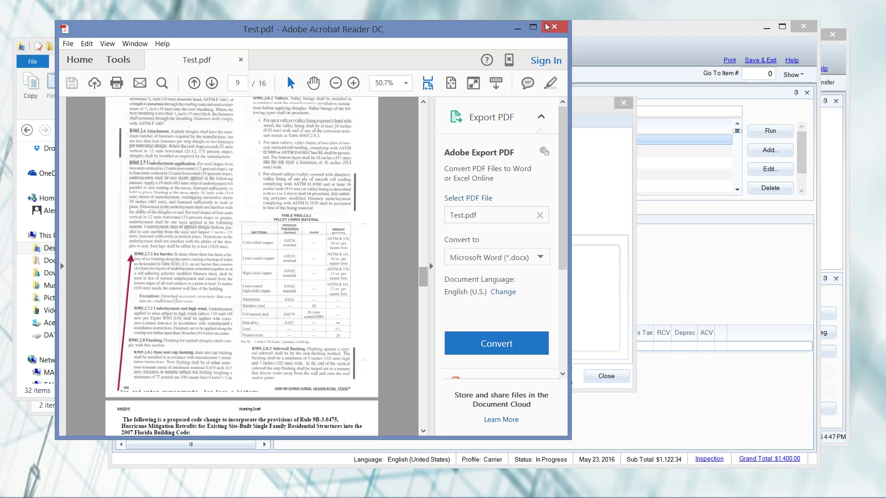
{"action": "left_click", "coordinate": [69, 46]}
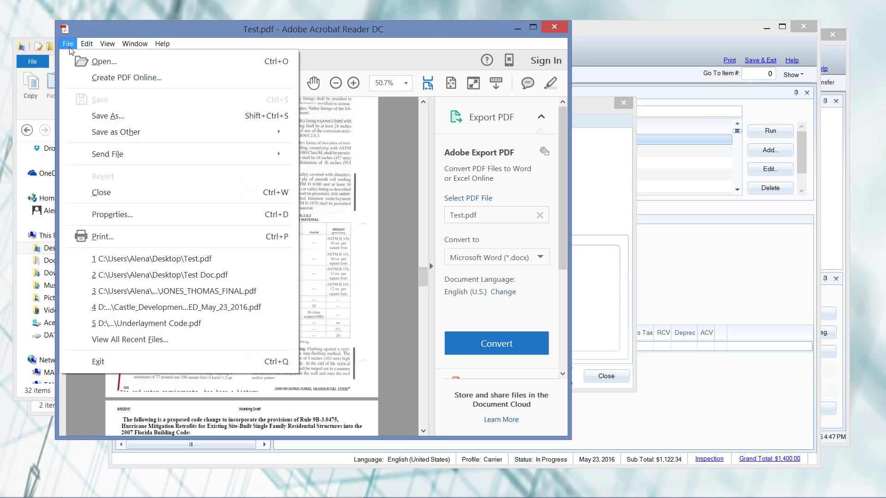
{"action": "left_click", "coordinate": [145, 361]}
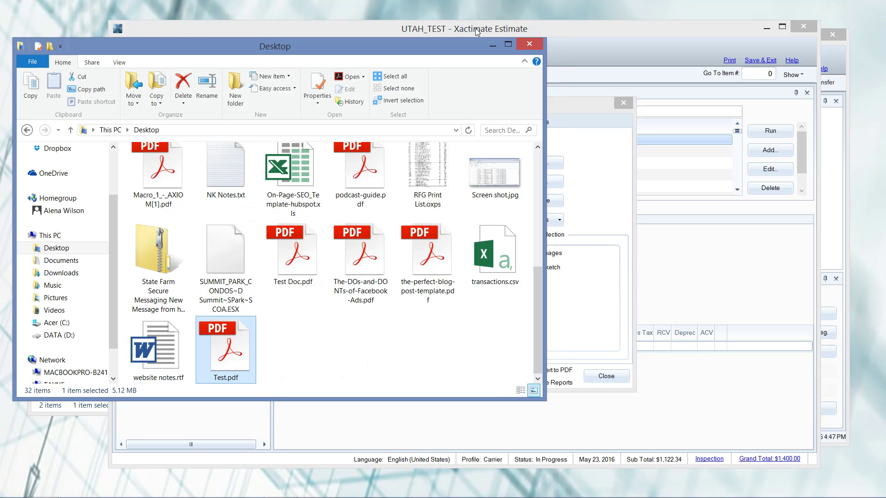
- Close Report Macros and save and exit the UTAH_TEST estimate
{"action": "left_click", "coordinate": [492, 46]}
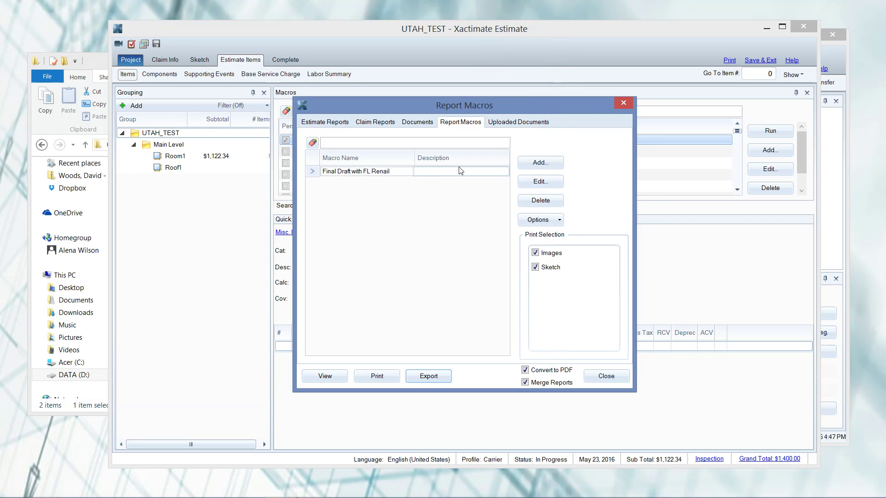
{"action": "left_click", "coordinate": [384, 171]}
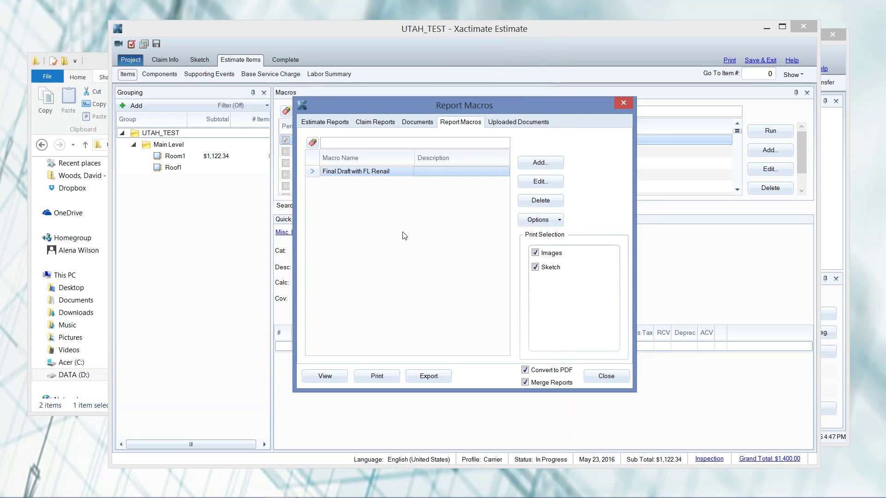
{"action": "left_click", "coordinate": [596, 380]}
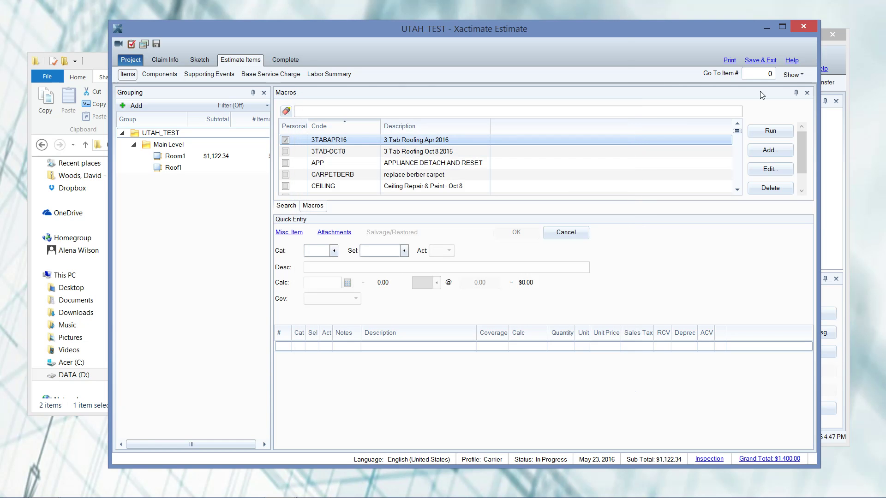
{"action": "left_click", "coordinate": [760, 61]}
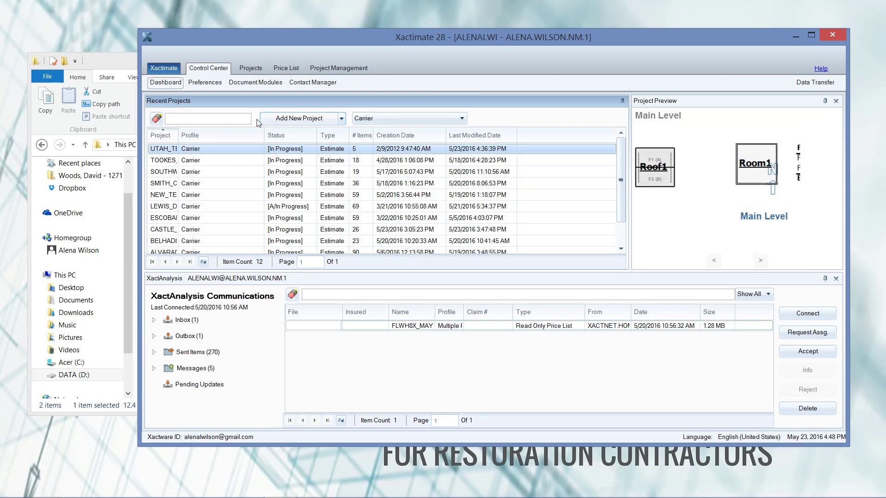
- Find and open NEW_TEST from Recent Projects, then bring up its Estimate Reports
{"action": "left_click", "coordinate": [235, 118]}
{"action": "type", "text": "NEW_TEST"}
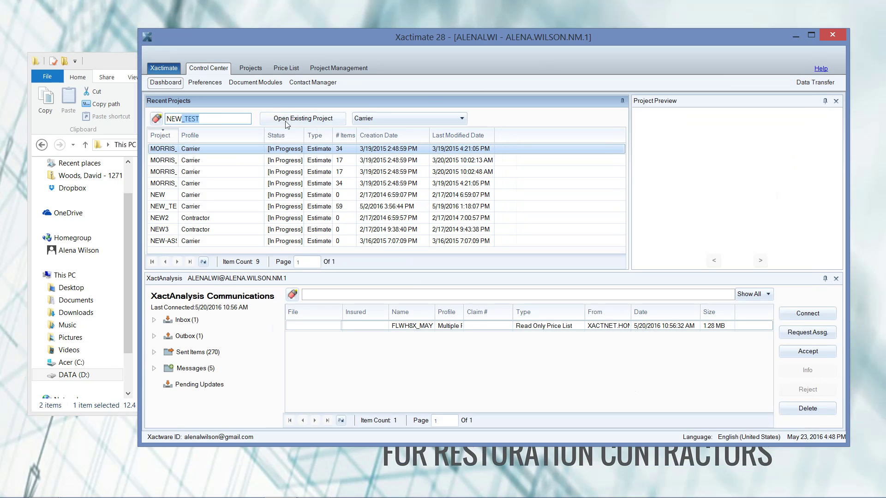
{"action": "left_click", "coordinate": [306, 121]}
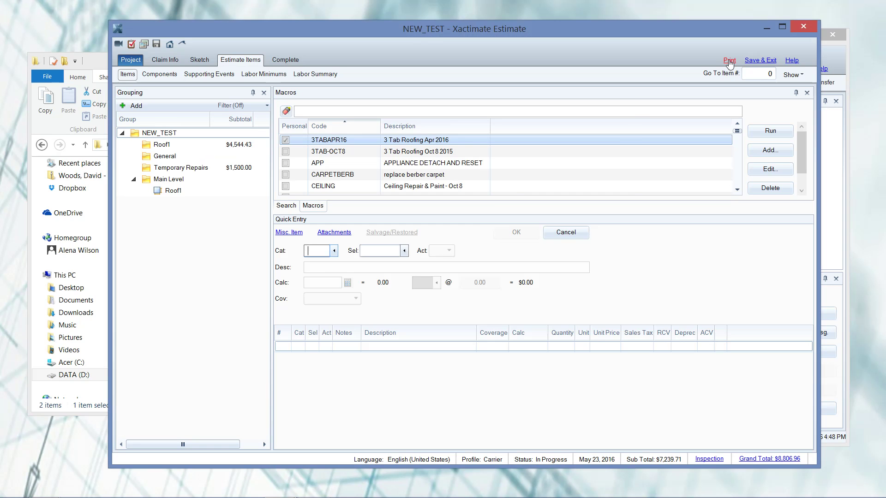
{"action": "left_click", "coordinate": [729, 61]}
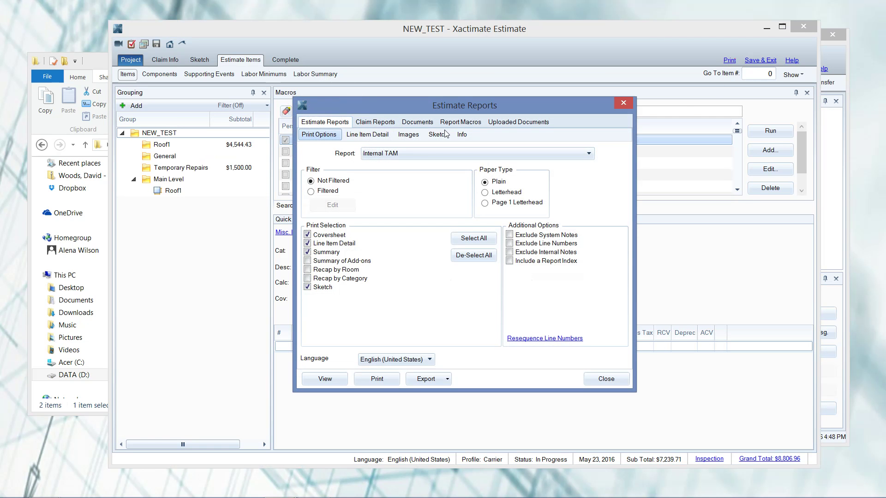
- Export the Final Draft with FL Renail report macro with Convert to PDF enabled
{"action": "left_click", "coordinate": [461, 125]}
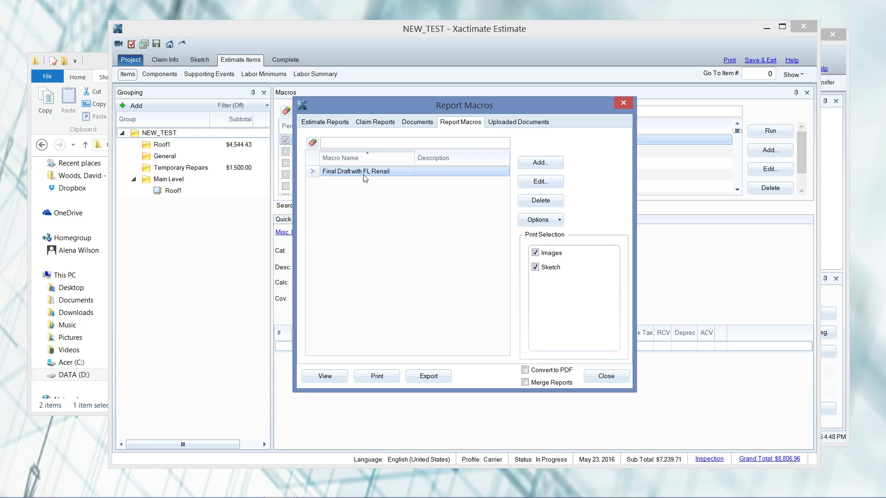
{"action": "left_click", "coordinate": [537, 371]}
{"action": "left_click", "coordinate": [434, 378]}
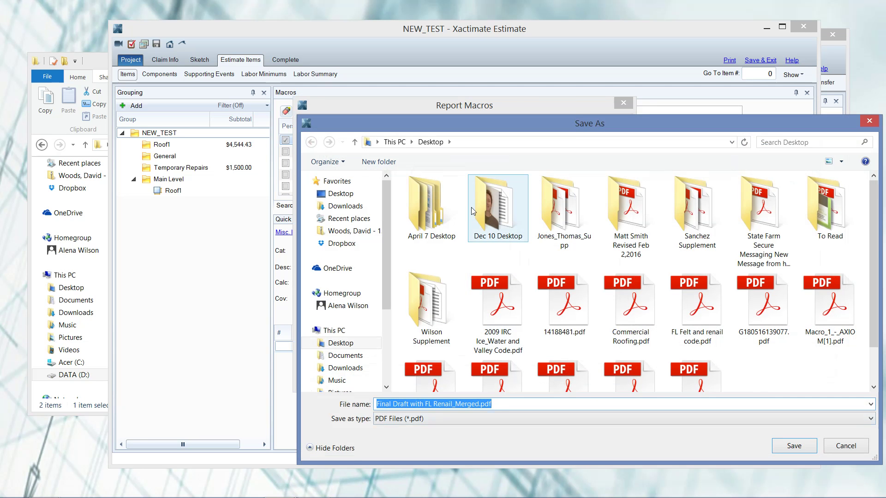
- Save the merged PDF over the existing Test Doc.pdf on the Desktop
{"action": "scroll", "coordinate": [874, 374], "scroll_direction": "down", "scroll_amount": 2}
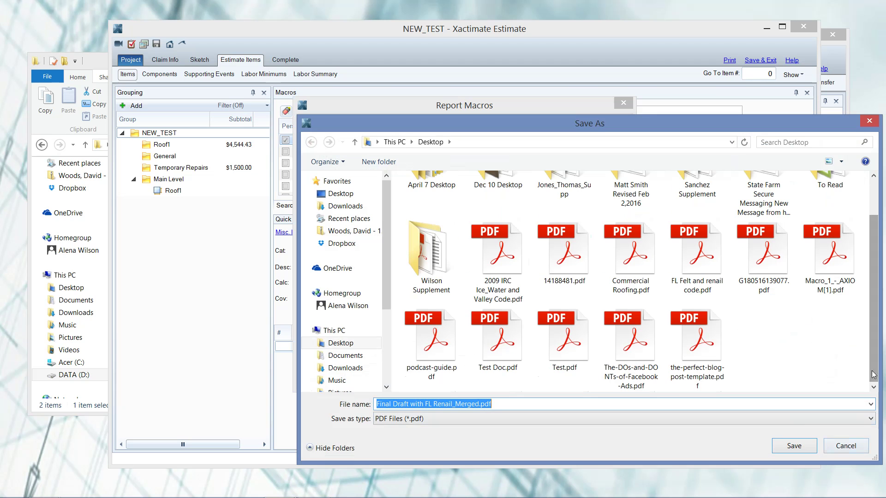
{"action": "left_click", "coordinate": [507, 347]}
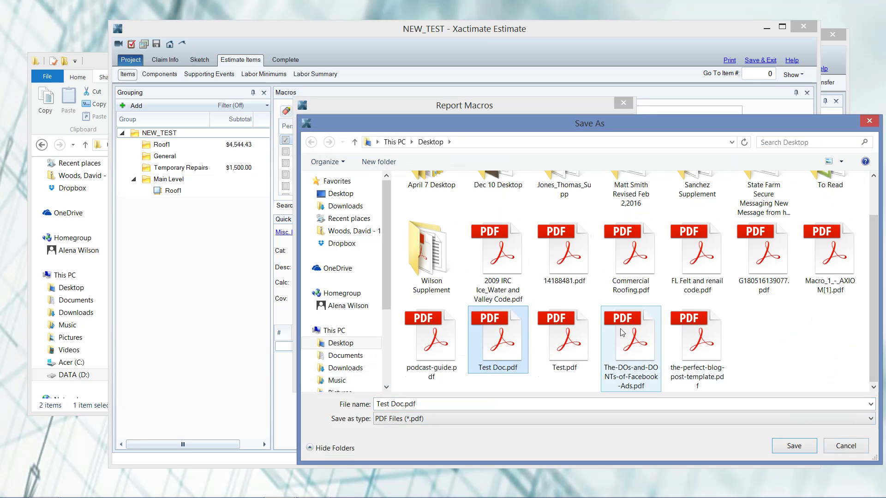
{"action": "double_click", "coordinate": [492, 346]}
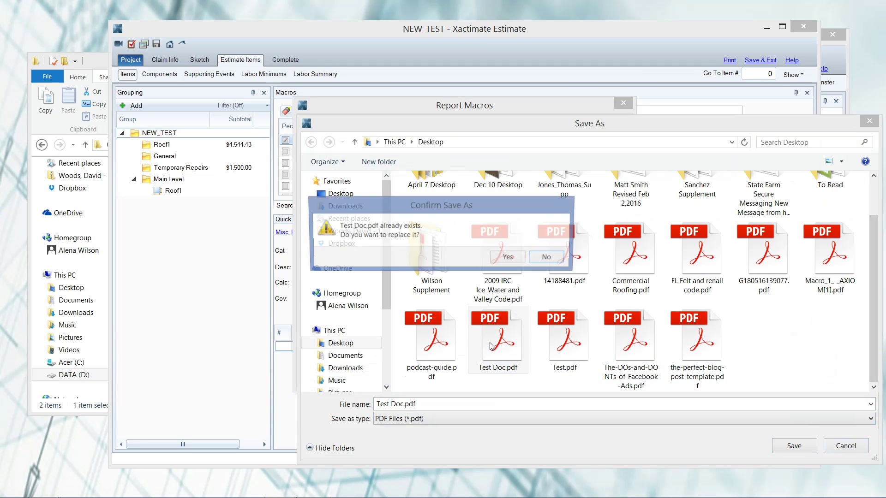
{"action": "left_click", "coordinate": [517, 264]}
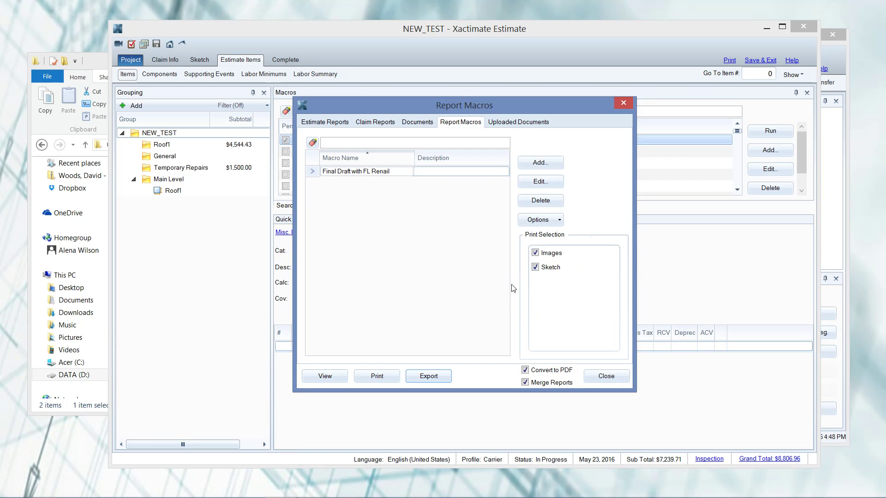